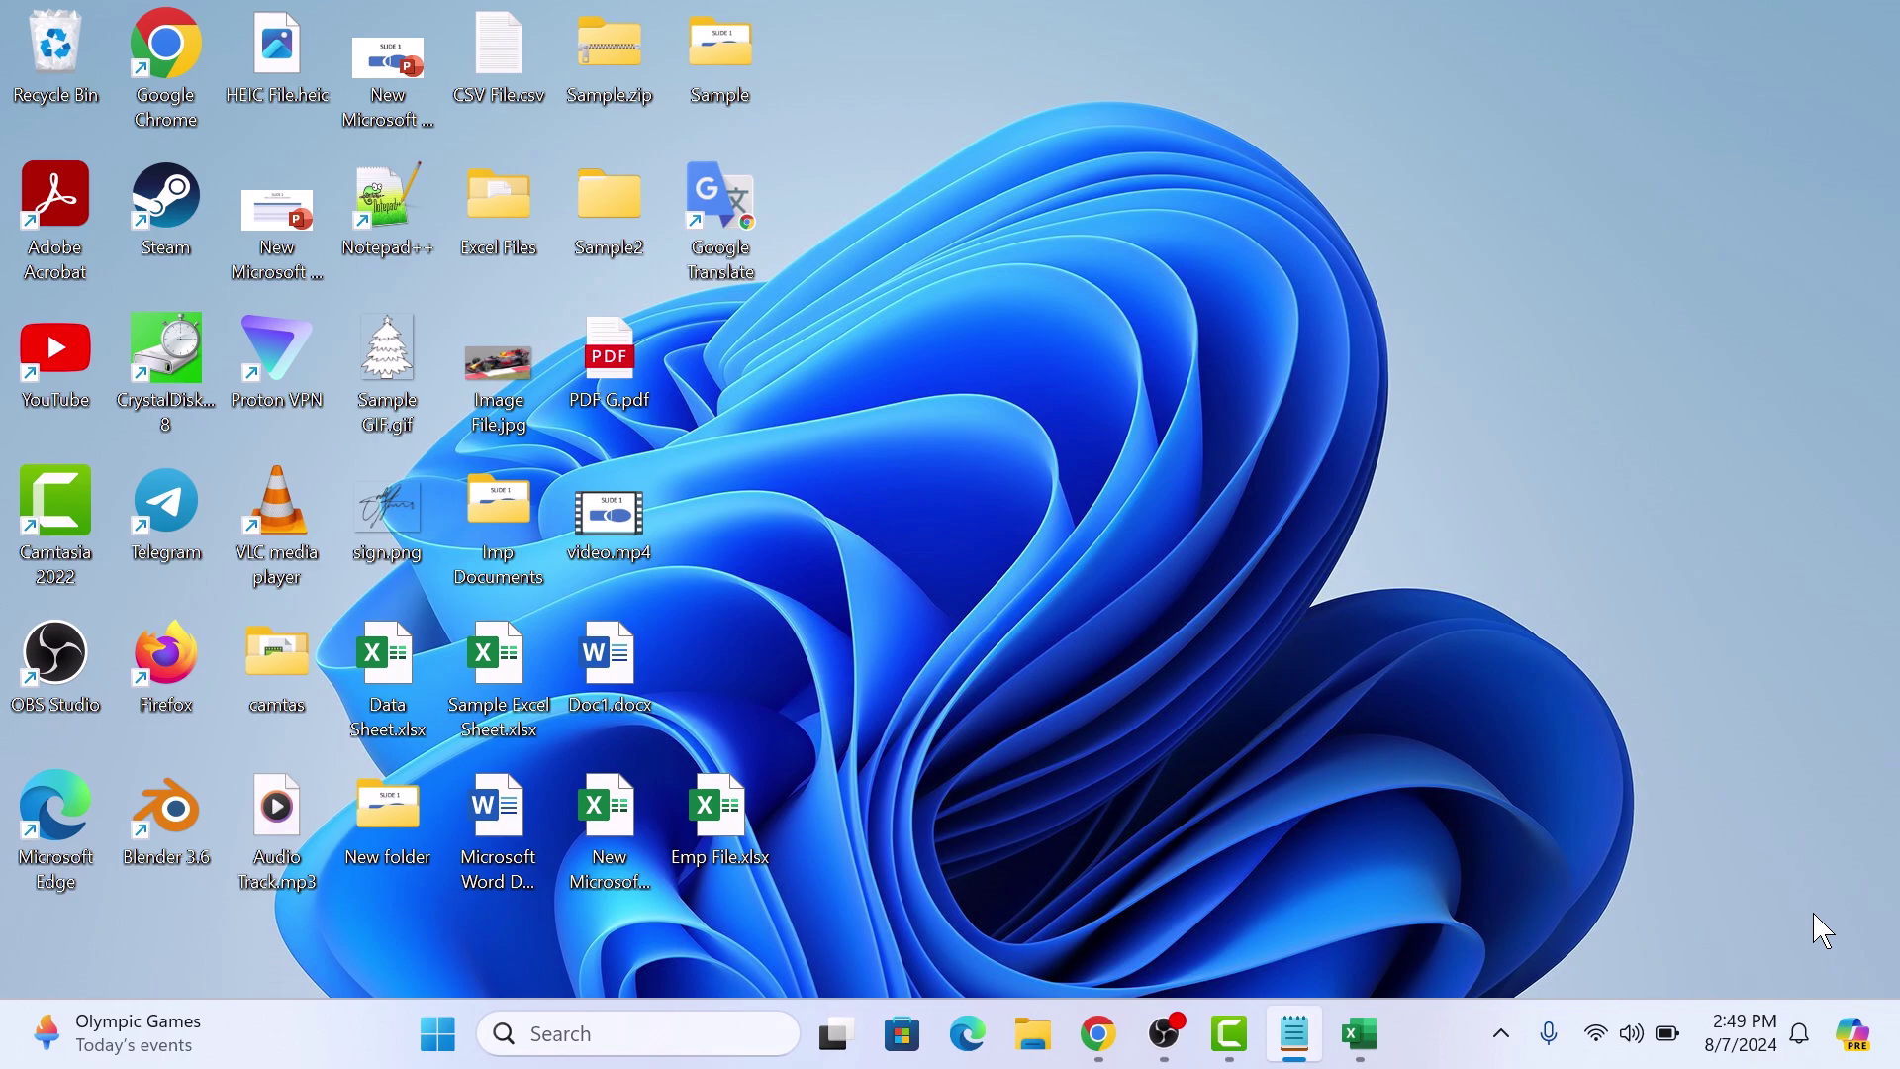
# - Launch Google Chrome and bring up its main menu with Passwords and autofill
pyautogui.click(1099, 1033)
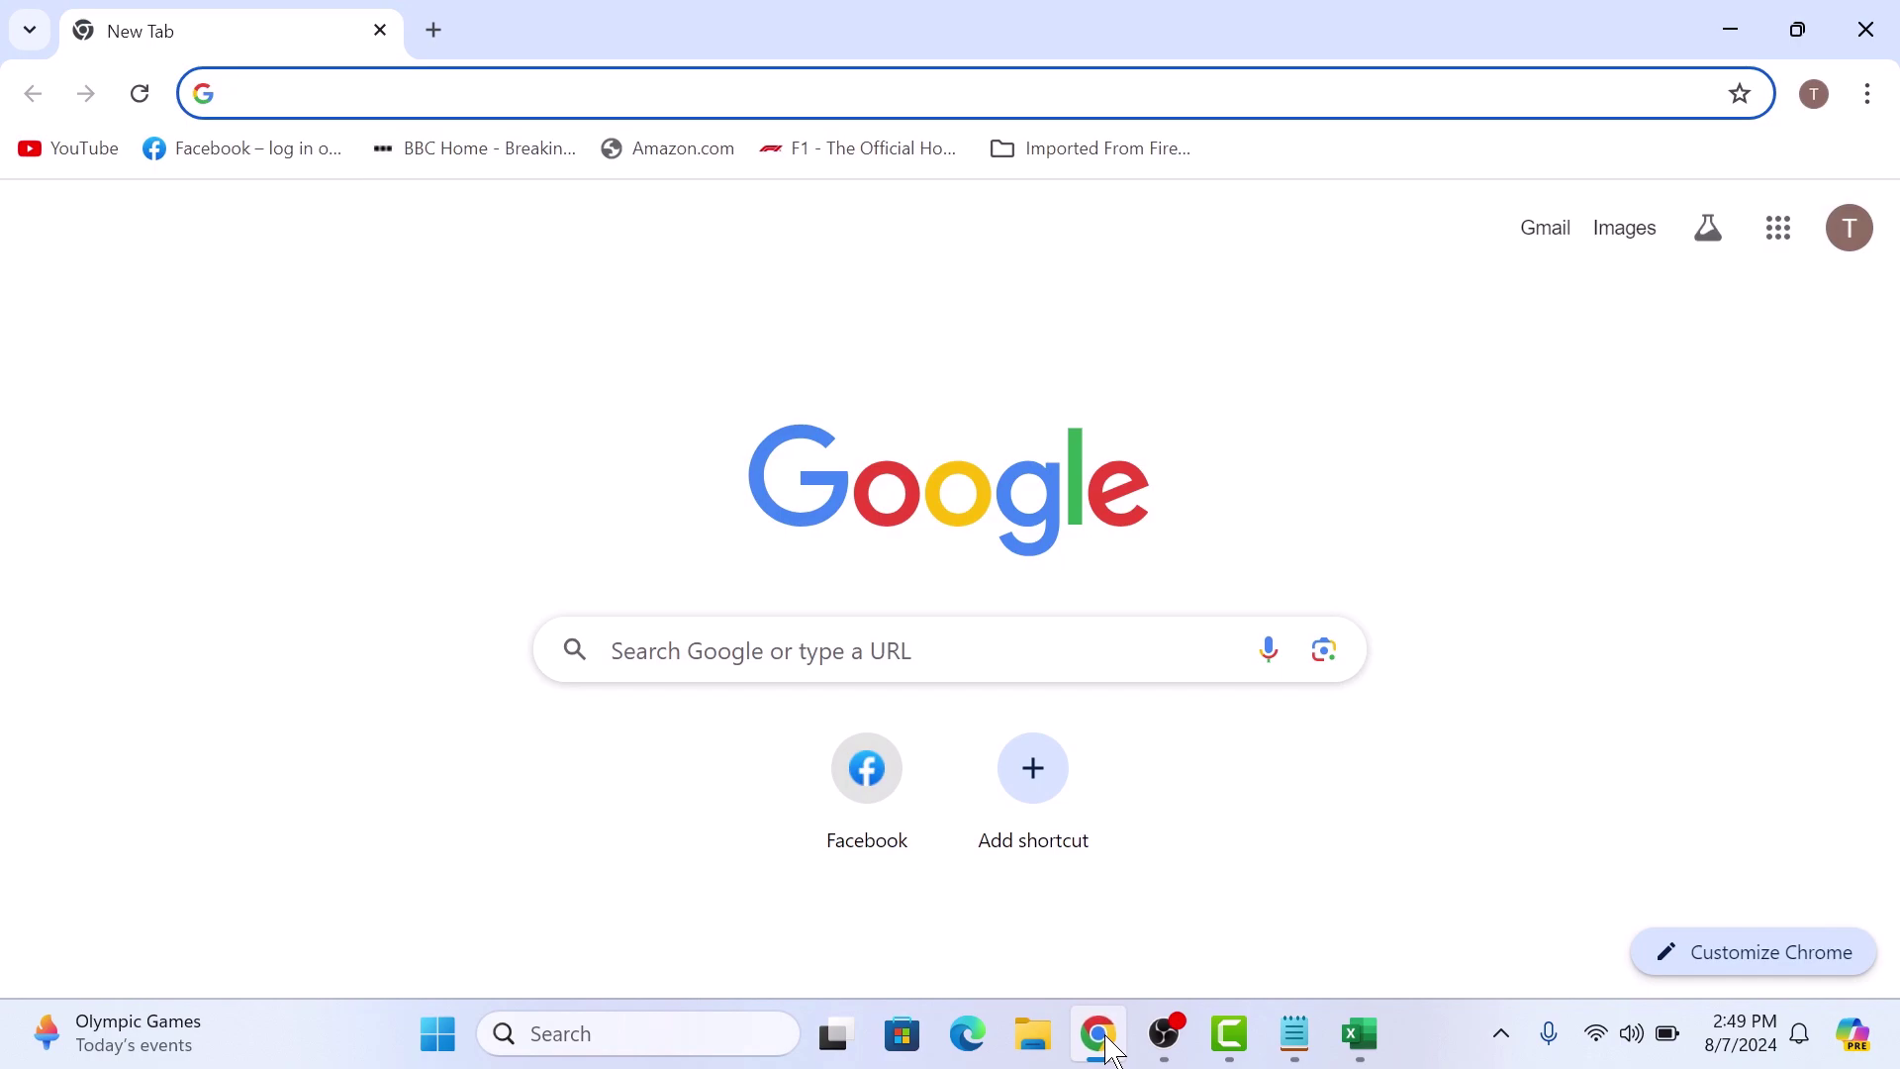
pyautogui.click(1867, 94)
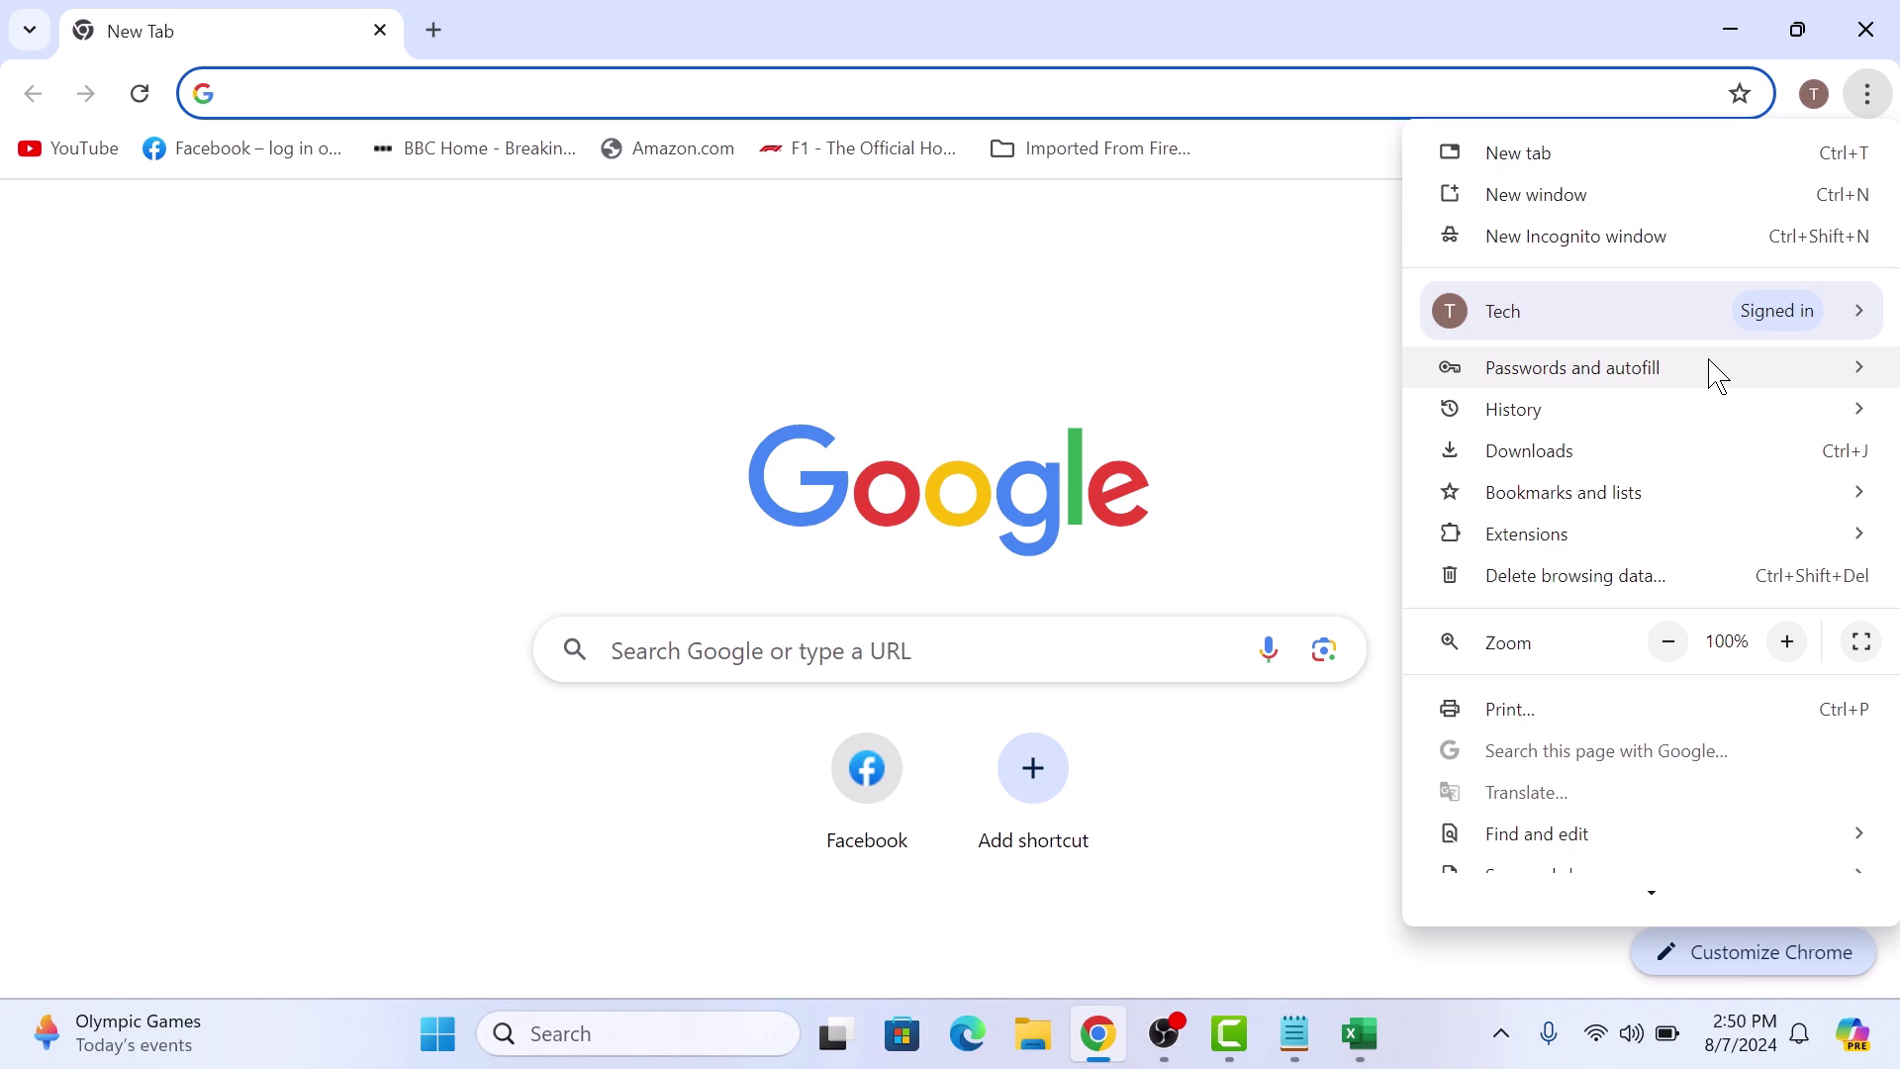
pyautogui.moveTo(1571, 367)
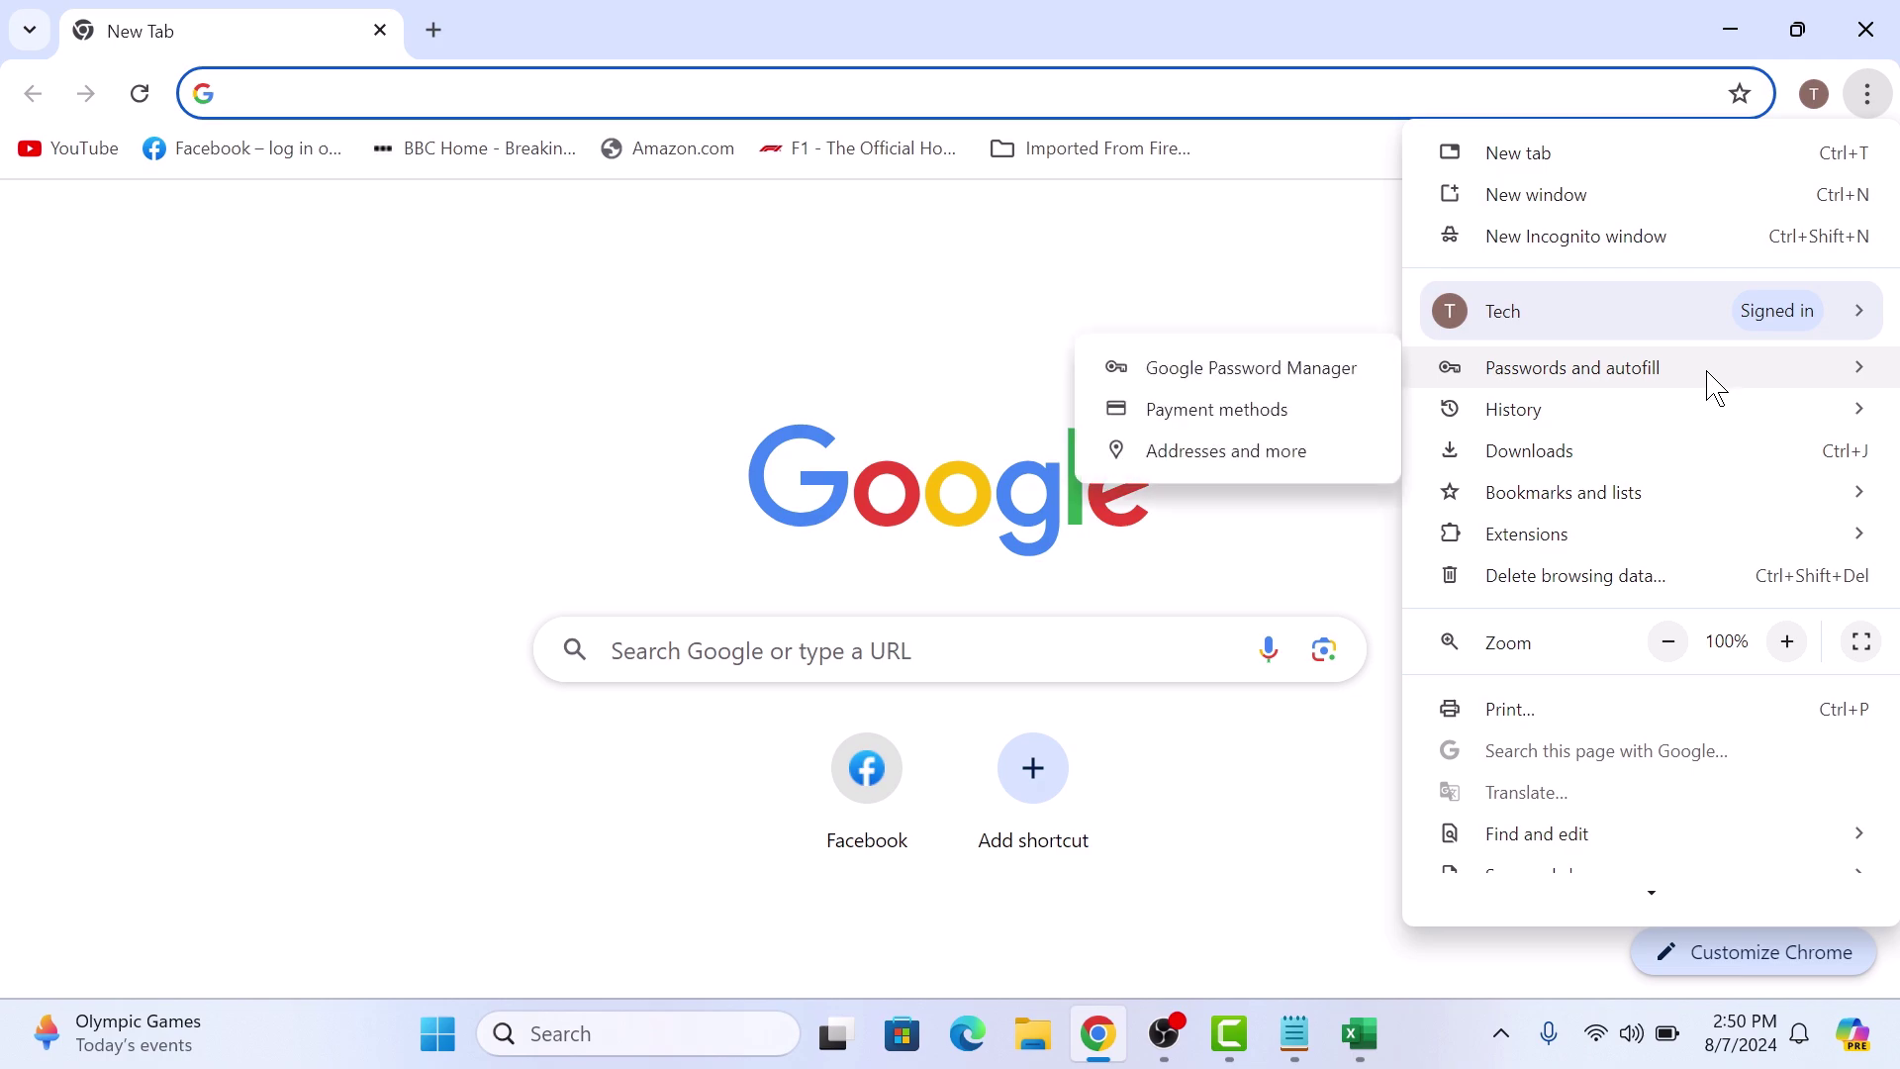
# - Go to Google Password Manager to list the saved google.com password
pyautogui.click(1315, 377)
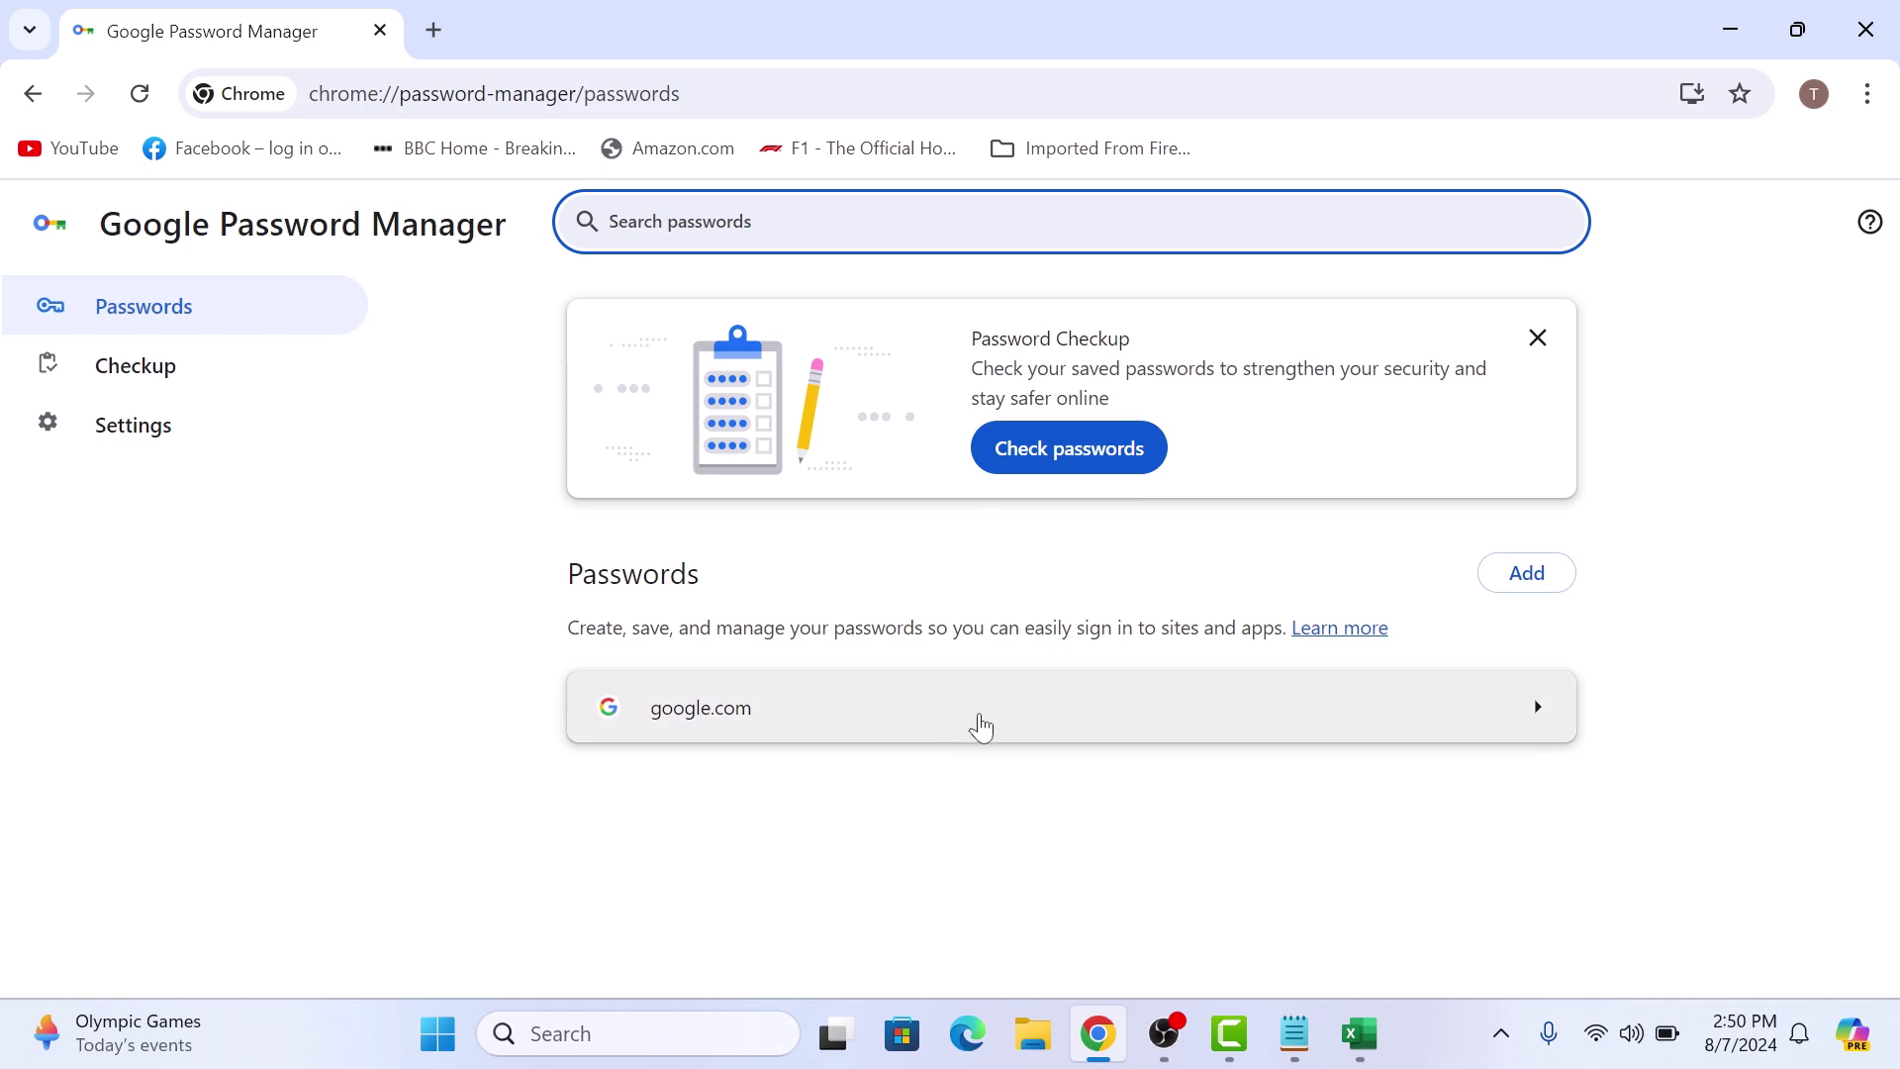
# - Open the google.com entry, show its hidden password, and copy it
pyautogui.click(910, 714)
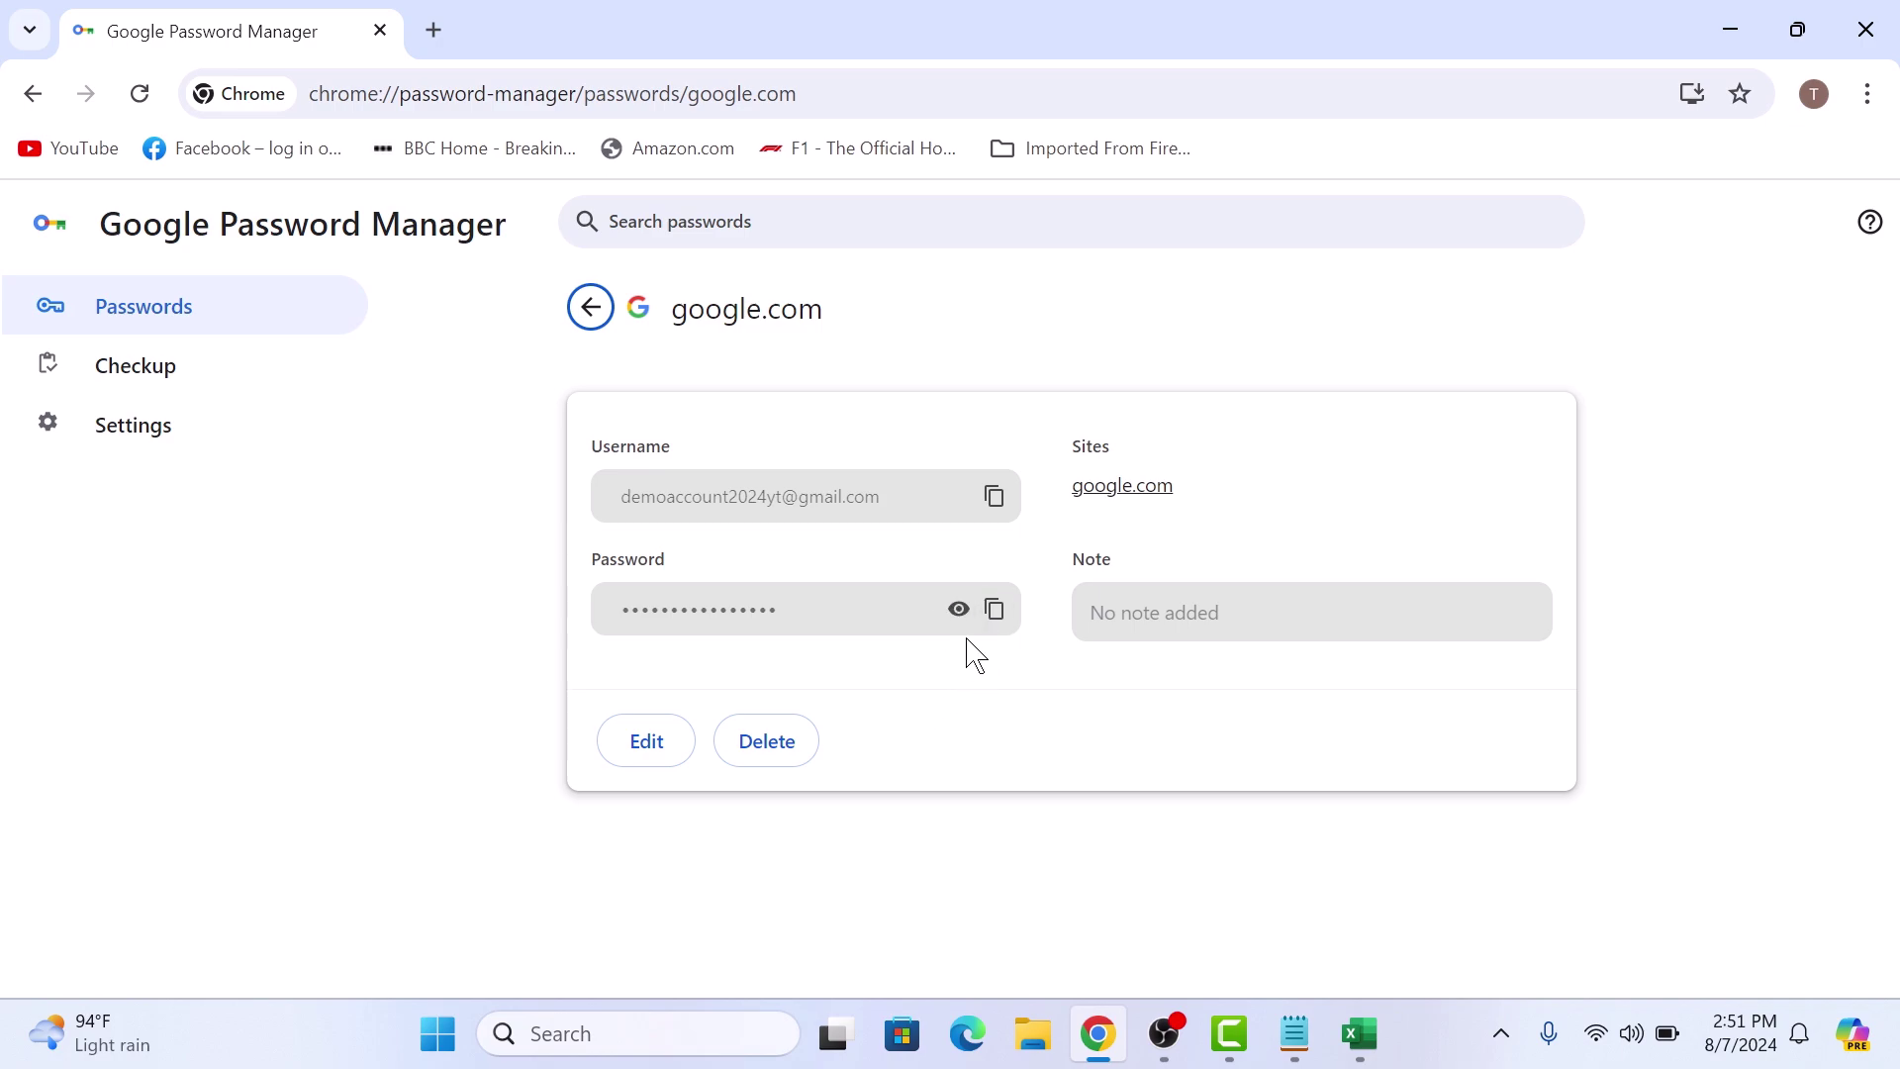
pyautogui.click(960, 610)
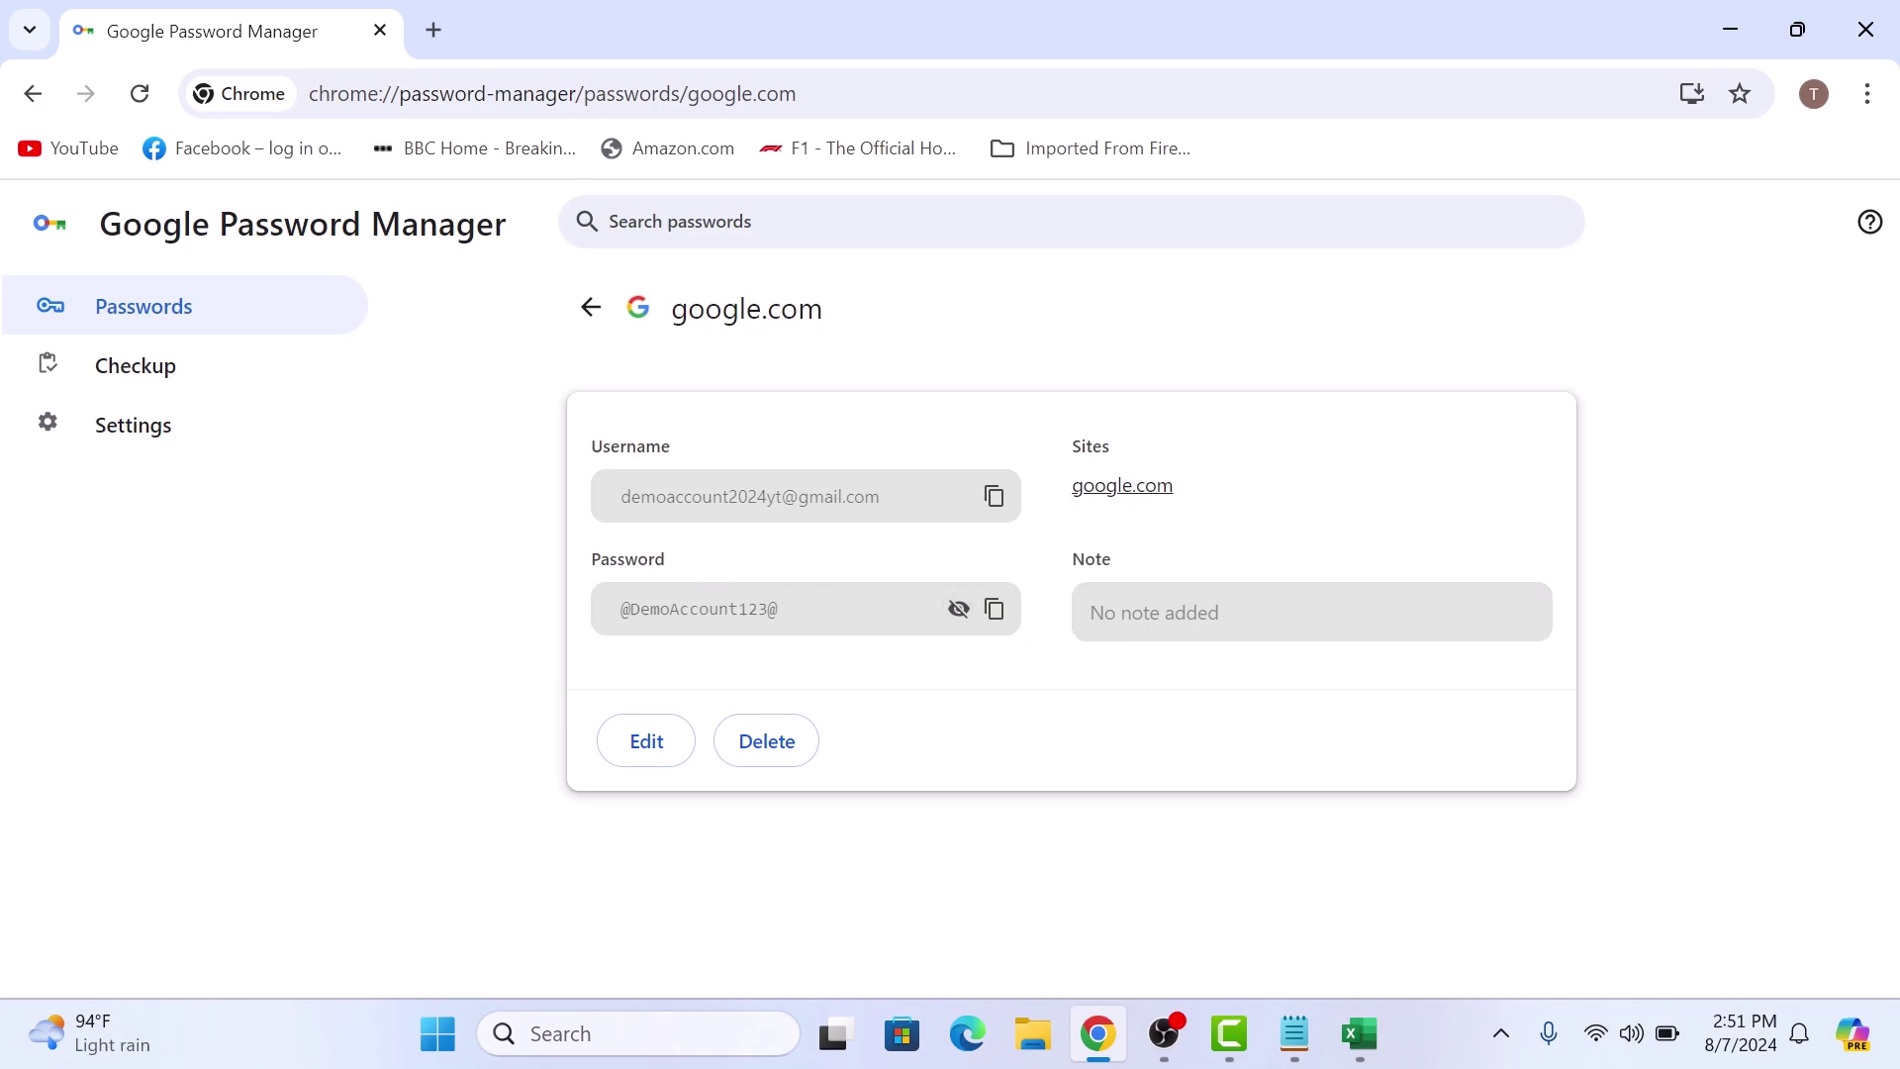
pyautogui.click(994, 610)
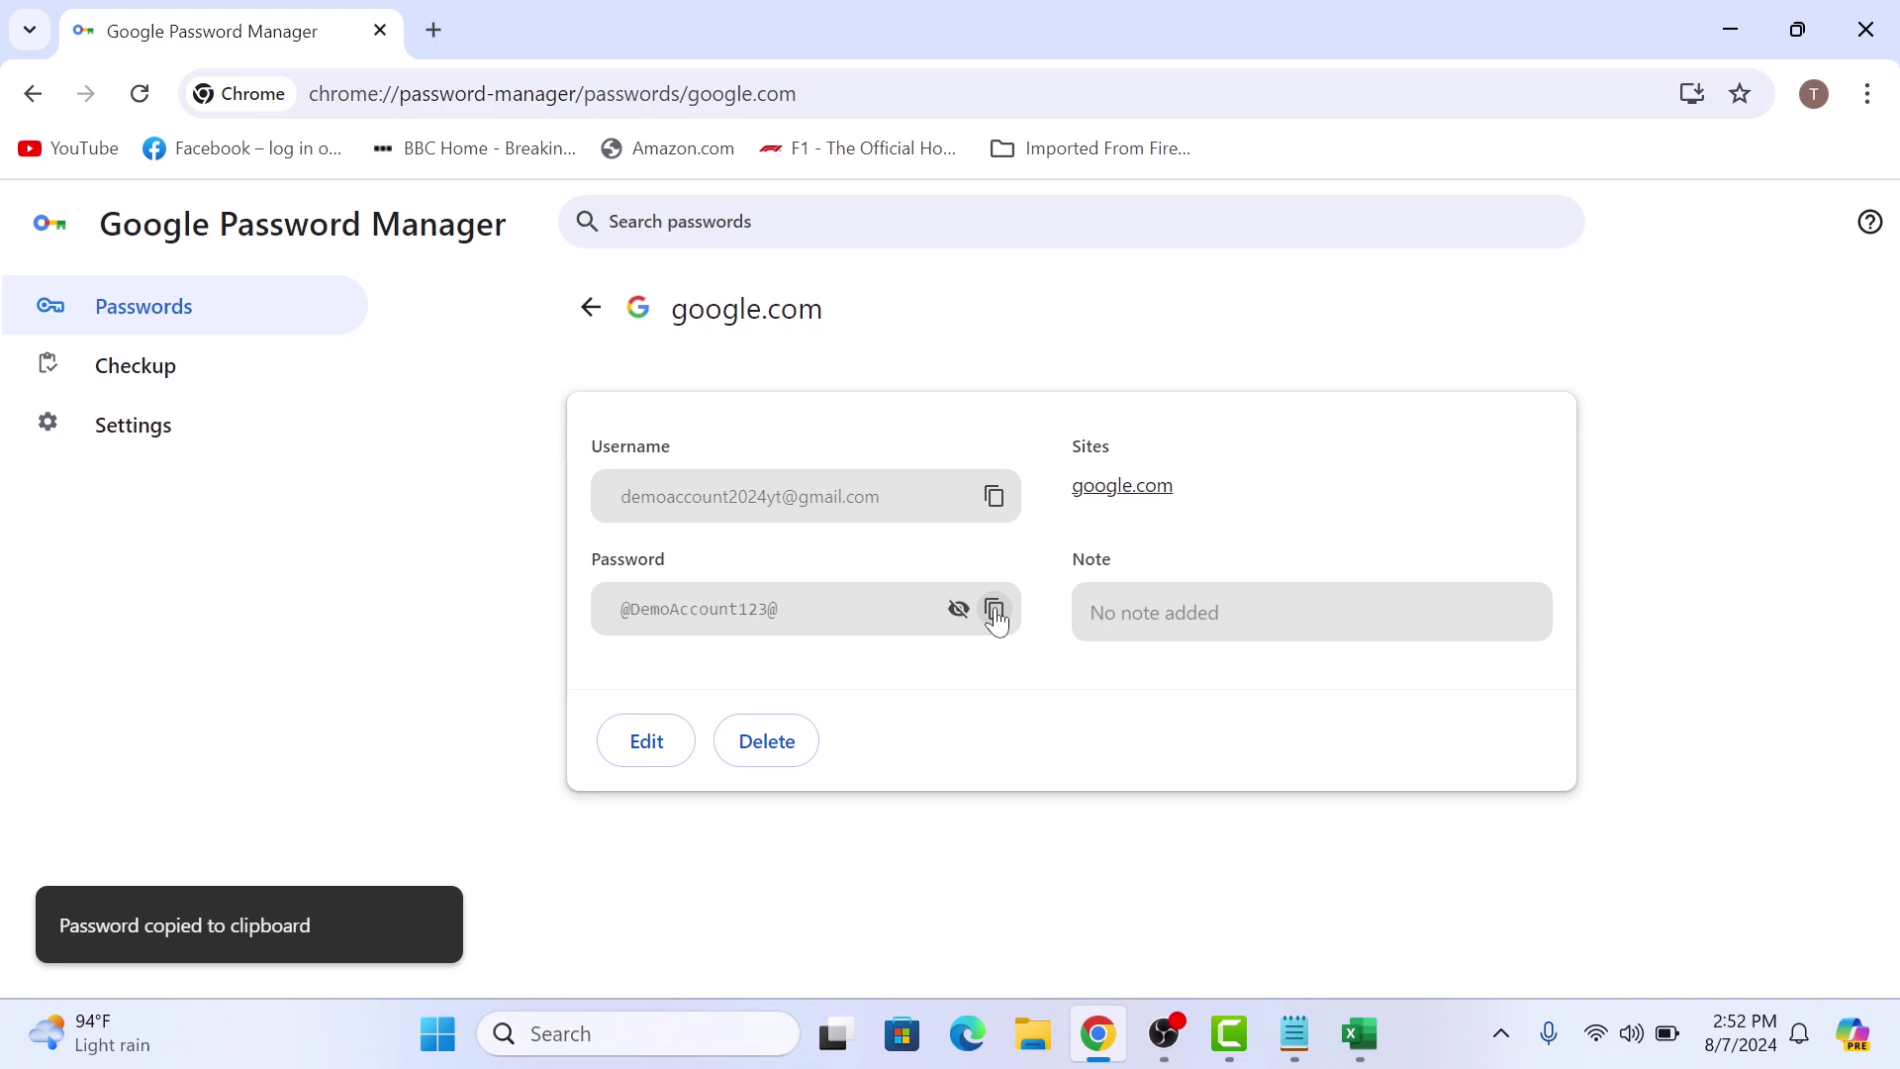